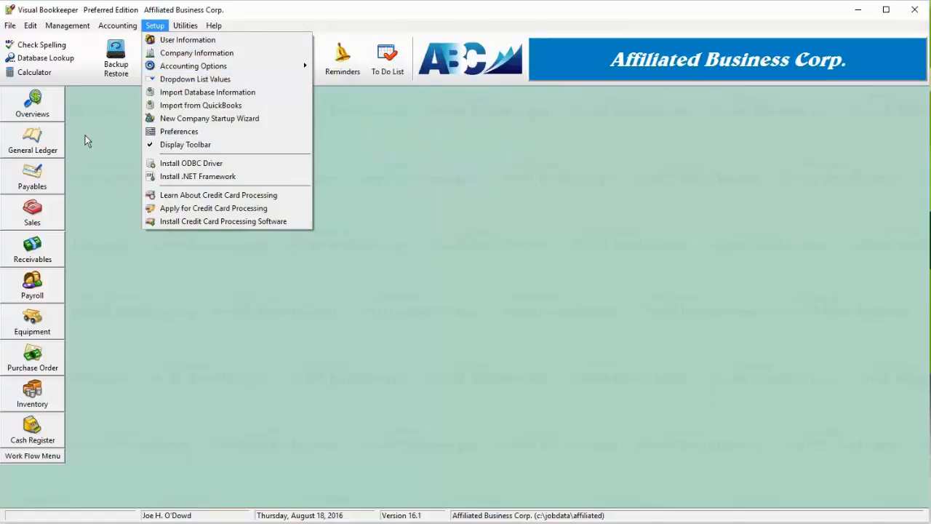
Step: Open the General Ledger setup options for the company
left_click(35, 142)
right_click(35, 141)
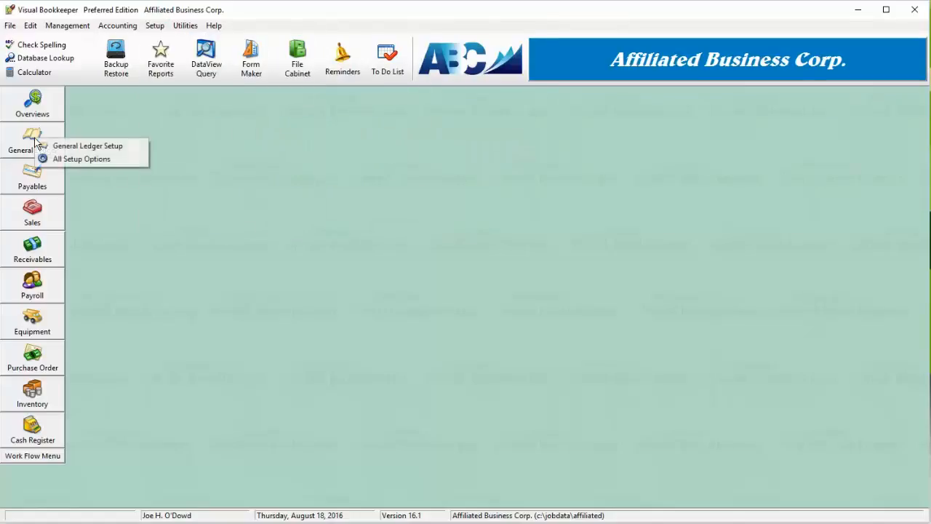
left_click(137, 152)
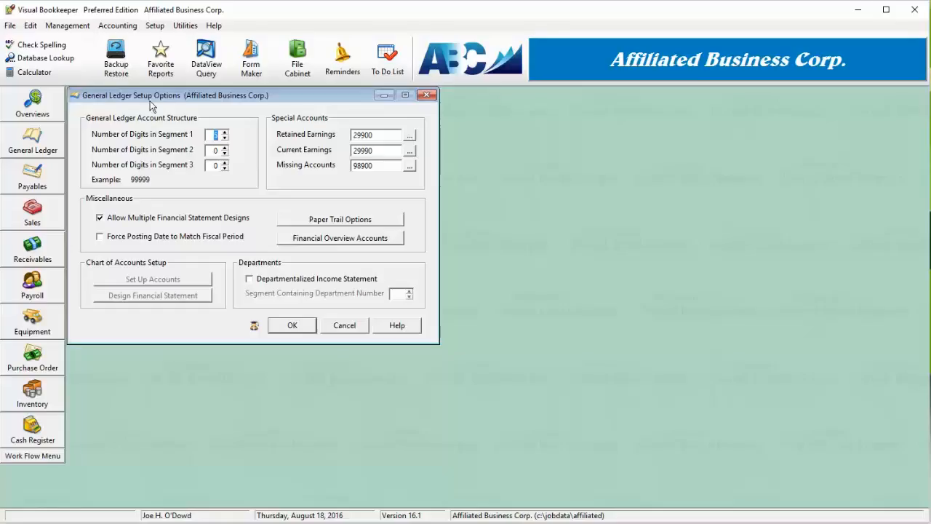
Step: Try 2 digits for segment 2 of the general ledger account structure and return it to 0
left_click(213, 134)
double_click(215, 136)
left_click(218, 165)
double_click(216, 150)
type("2")
left_click(225, 154)
left_click(224, 154)
Step: Review the retained earnings, current earnings and missing accounts, plus the multiple statement designs and forced posting date options
left_click(377, 137)
double_click(377, 137)
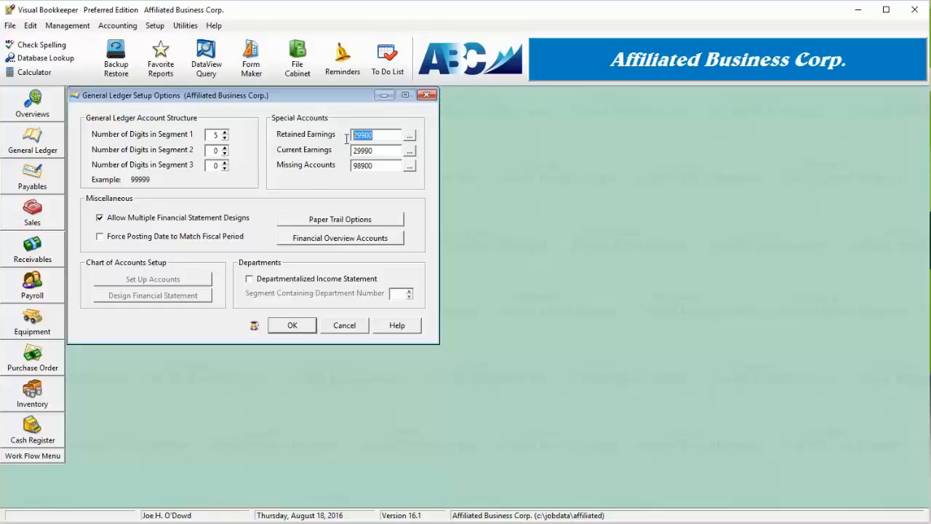
left_click(396, 151)
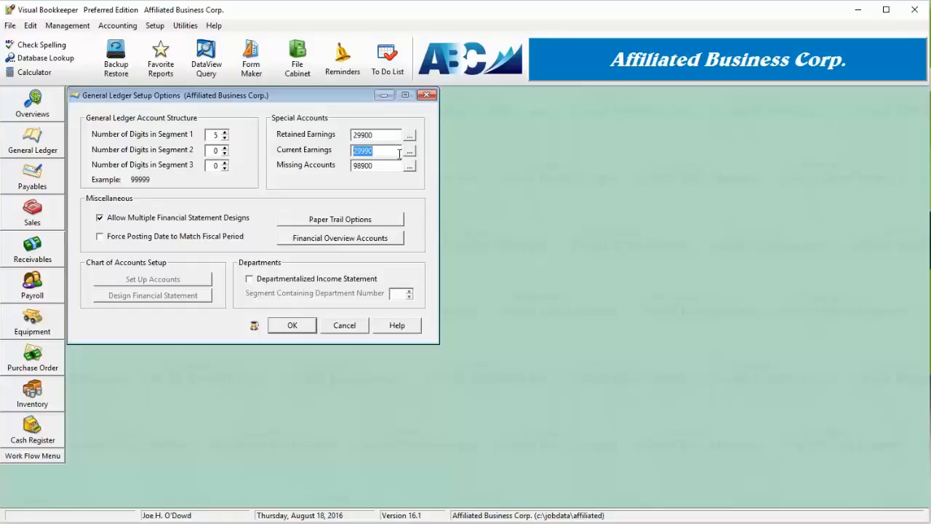
key("Tab")
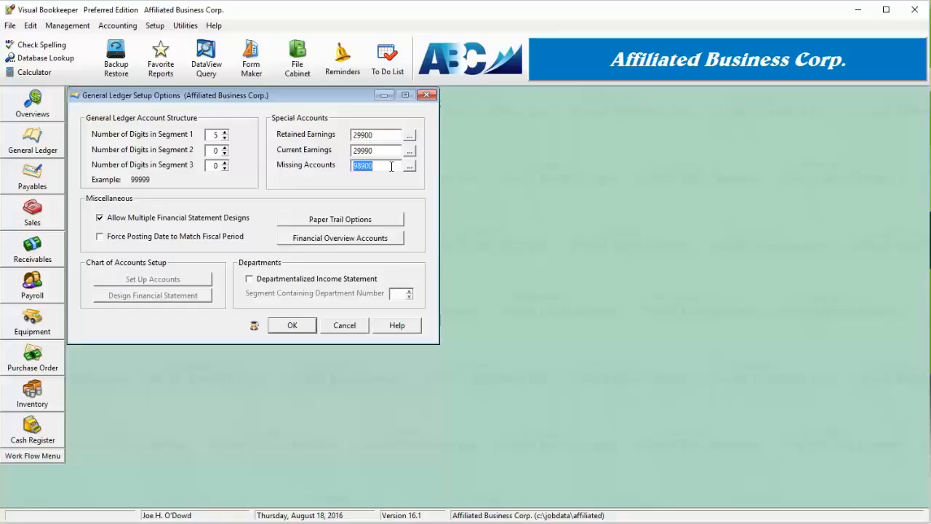
left_click(168, 221)
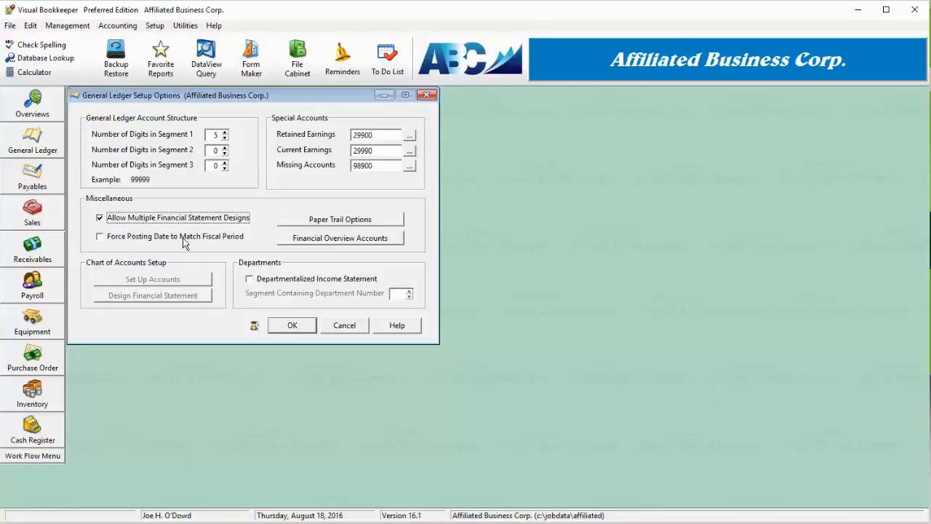
key("Tab")
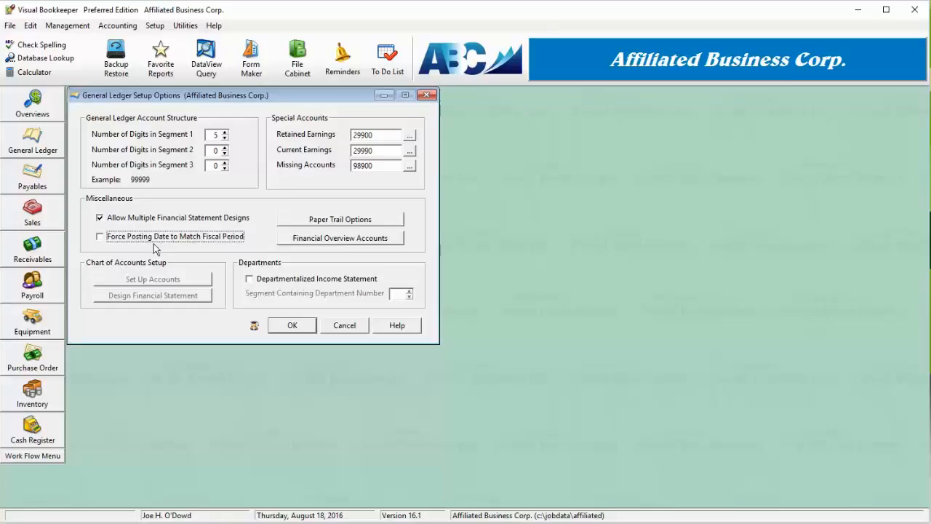
Step: Set the paper trail preference to Paperless with posting report preview, leave the final sheet preview off, and accept it
left_click(340, 221)
left_click(340, 221)
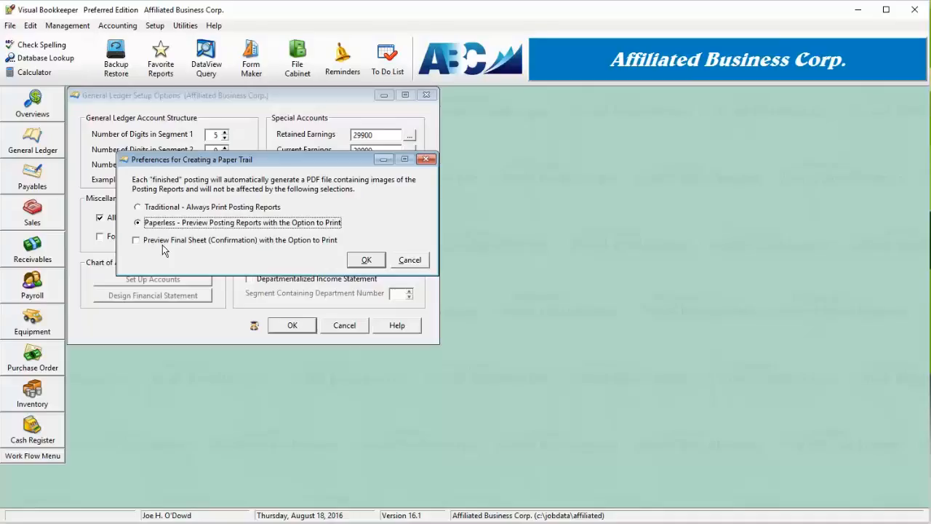
left_click(173, 210)
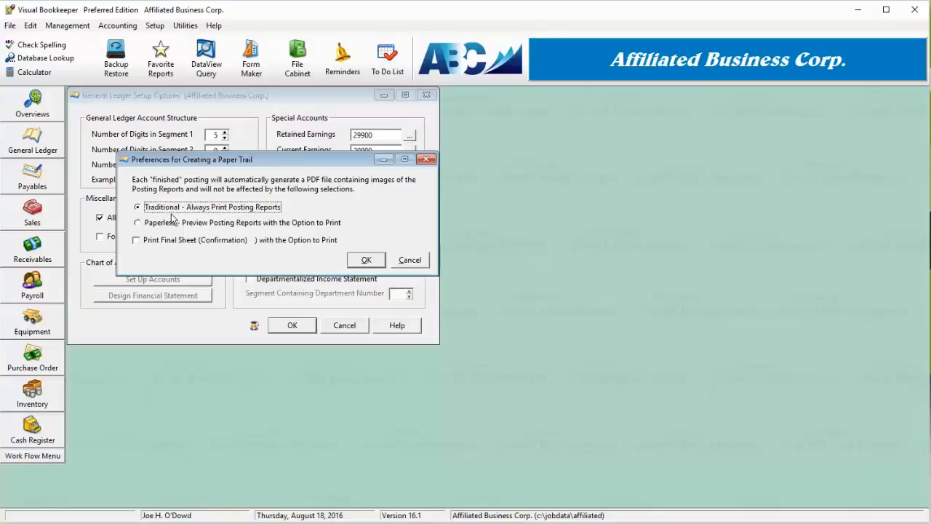
left_click(173, 227)
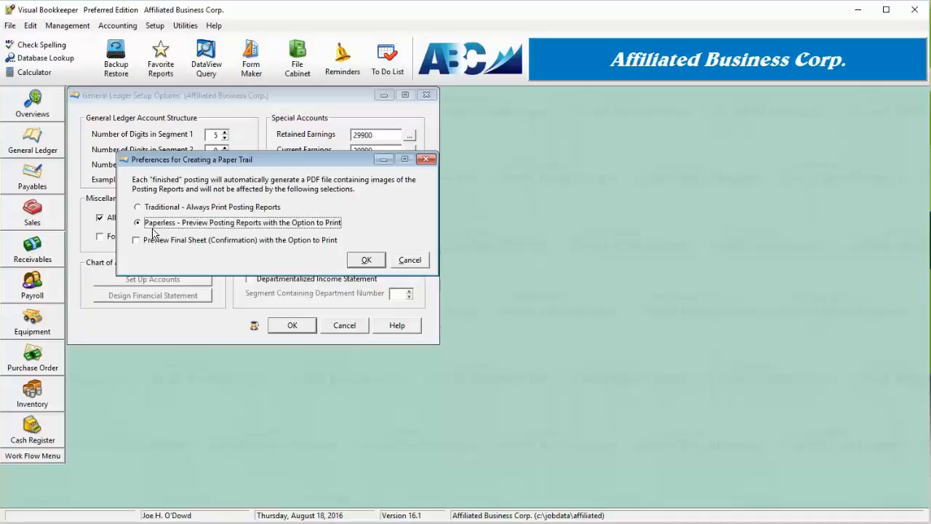
left_click(147, 244)
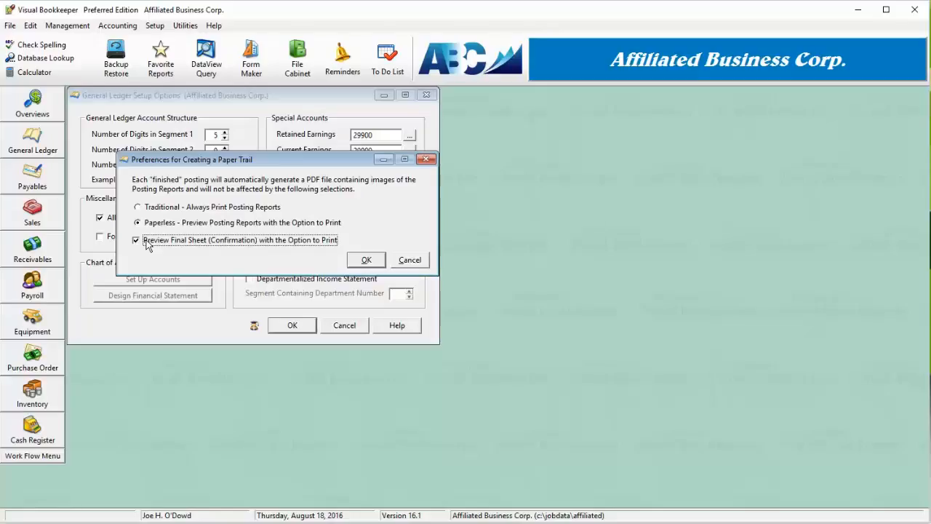
left_click(148, 245)
left_click(366, 260)
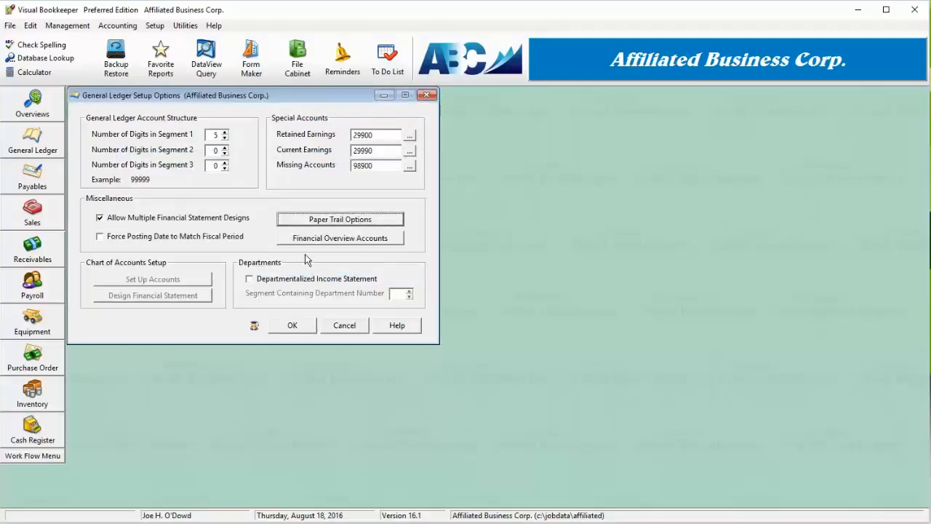
Step: Assign the Total Current Assets line item to the Current Assets category of the Financial Overview and accept the setup
left_click(338, 238)
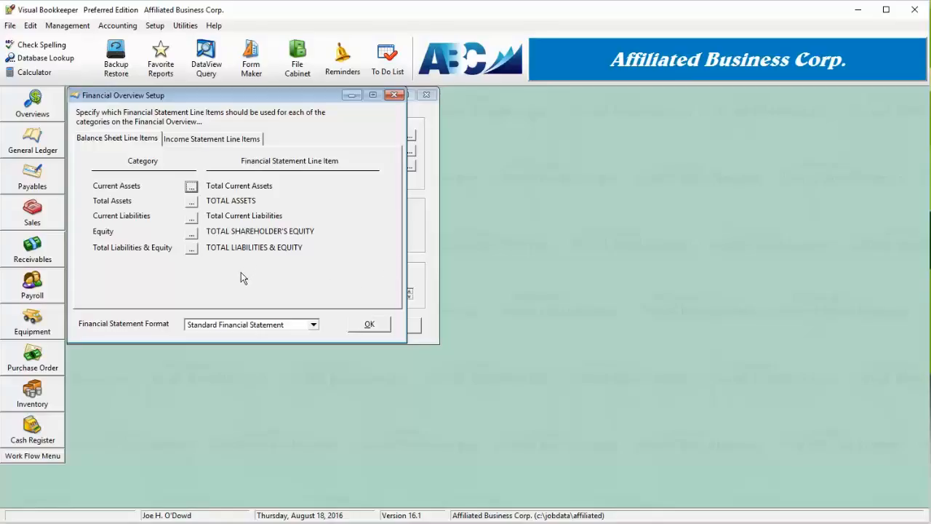
left_click(190, 187)
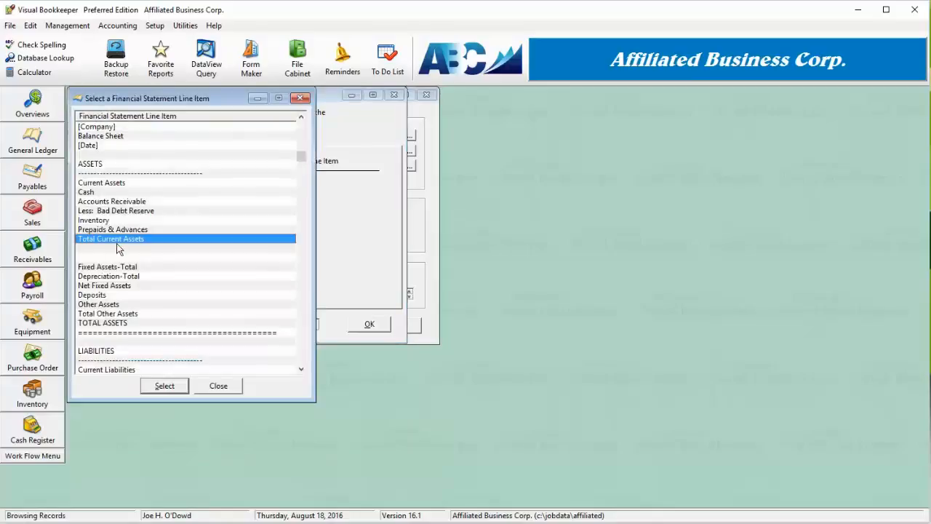
left_click(160, 388)
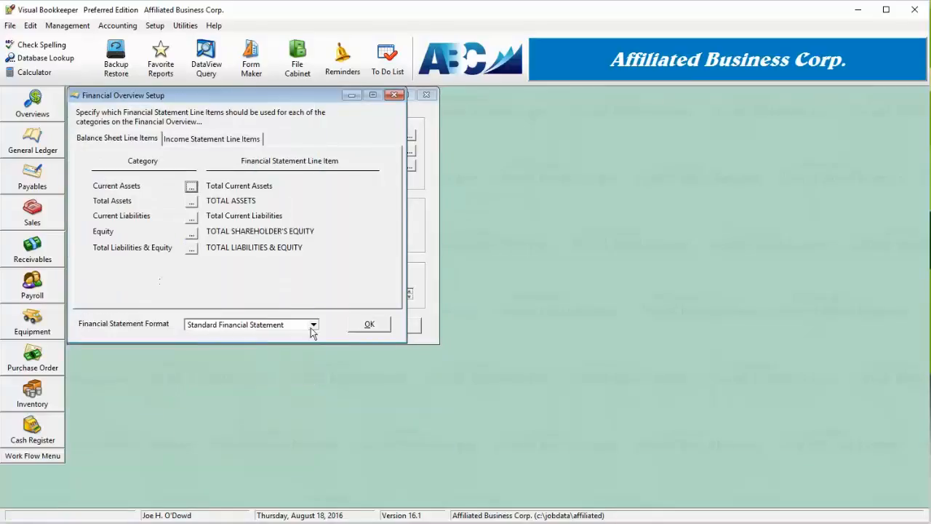
left_click(368, 325)
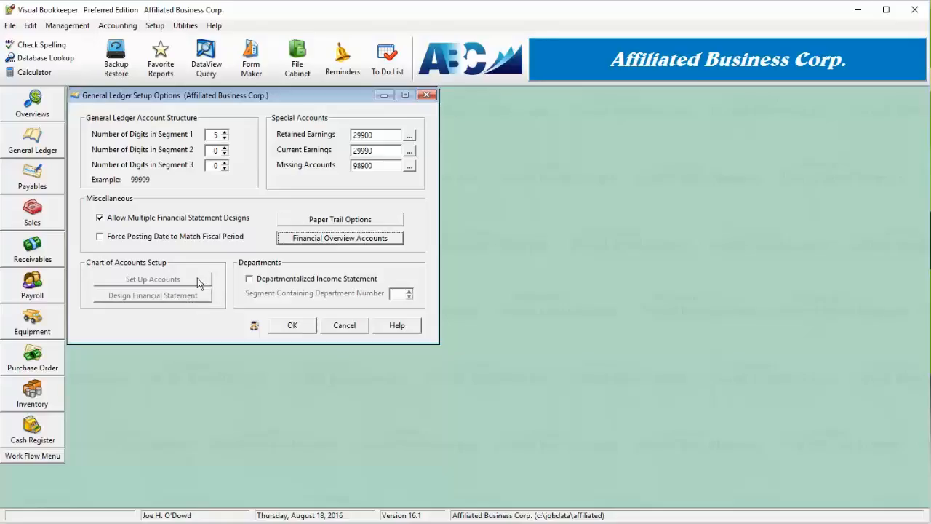
Step: Enable the departmentalized income statement and check the digit counts of account segments 2 and 3
left_click(351, 280)
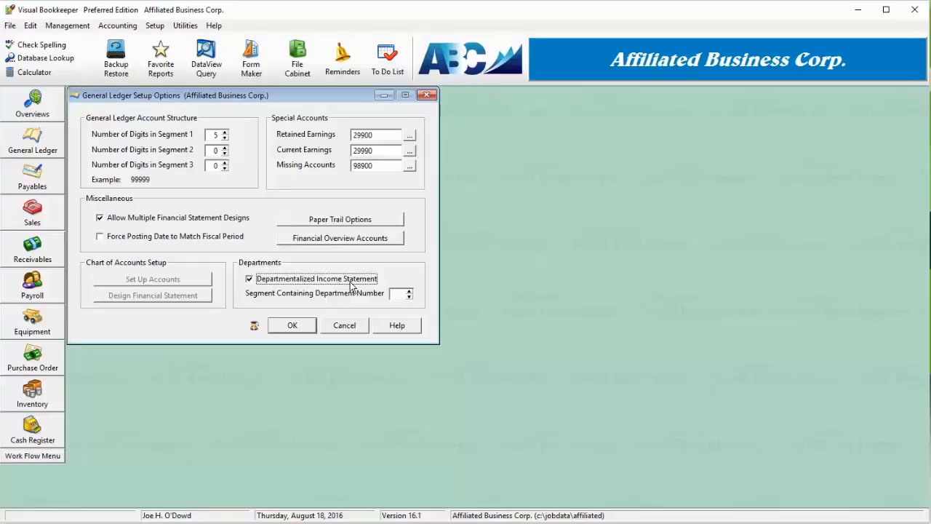
left_click(214, 151)
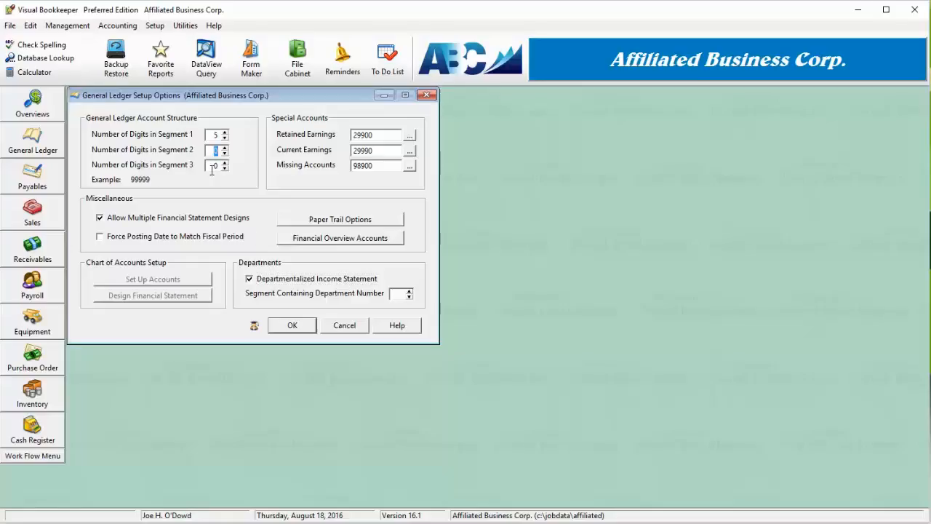
double_click(213, 165)
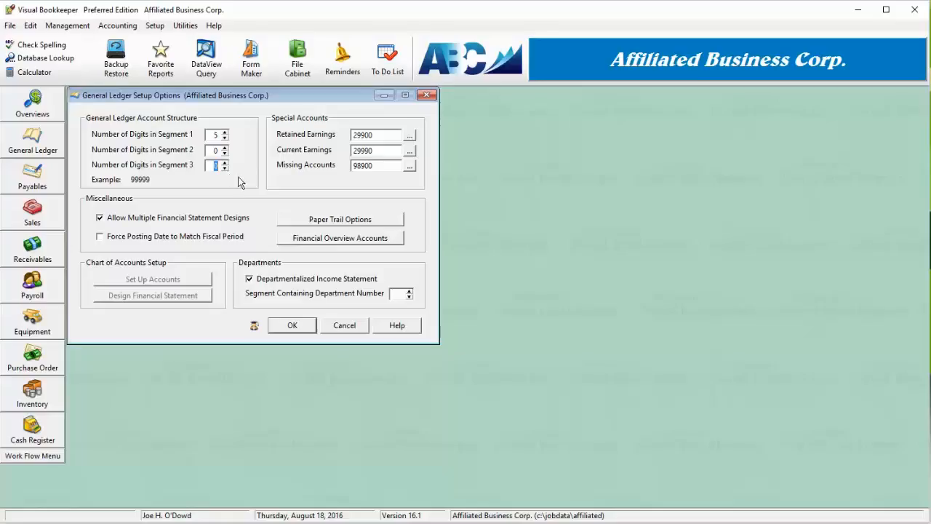